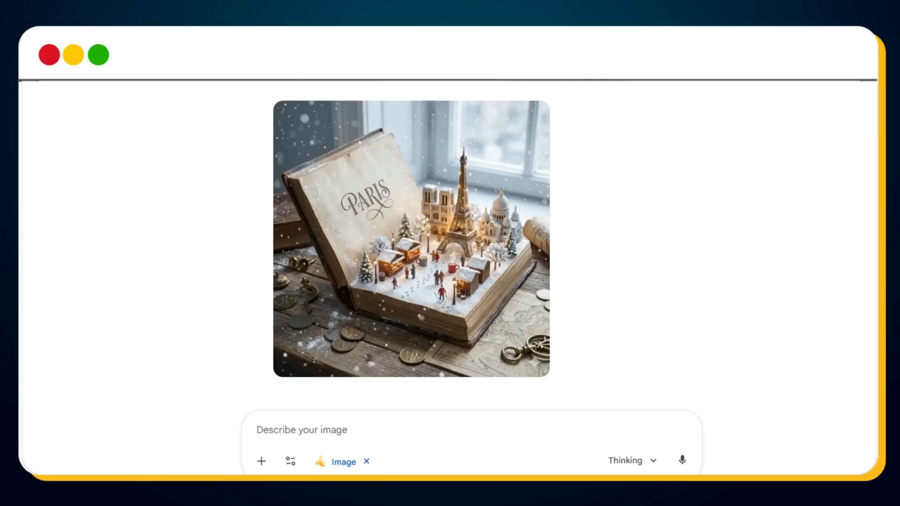
Step: Generate an image of [intestellar] retold through captioned Polaroid photos pinned to a cork board with colored strings, and open the result
{"action": "type", "text": "Cre"}
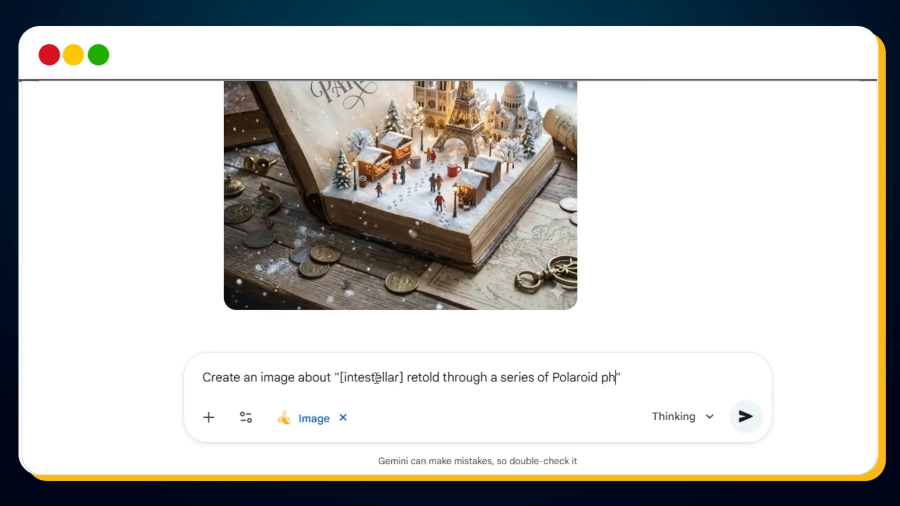
{"action": "type", "text": "board."}
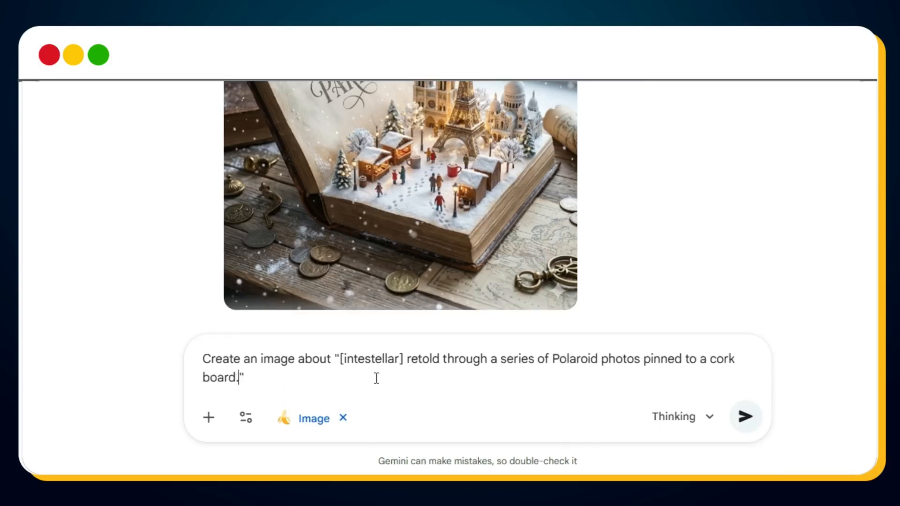
{"action": "type", "text": " Each photo captures a key moment, with simple captions below. Arrange the photos in a loosely chronological path across the board, using colored strings to connect events and characters. Light the scene warmly to evoke nostalgia. Include incidental details, coffee cup rings, paper clips, handwritten notes, for authenticity"}
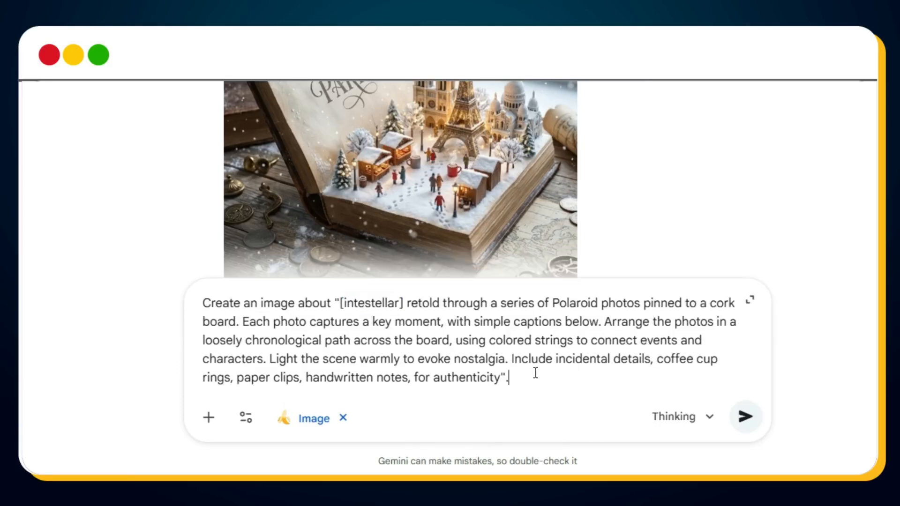
{"action": "left_click", "coordinate": [745, 416]}
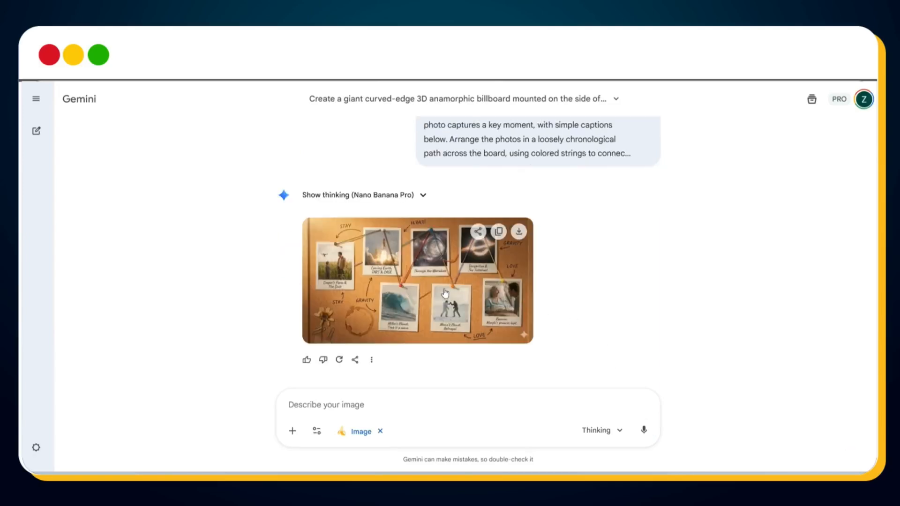
{"action": "left_click", "coordinate": [445, 294]}
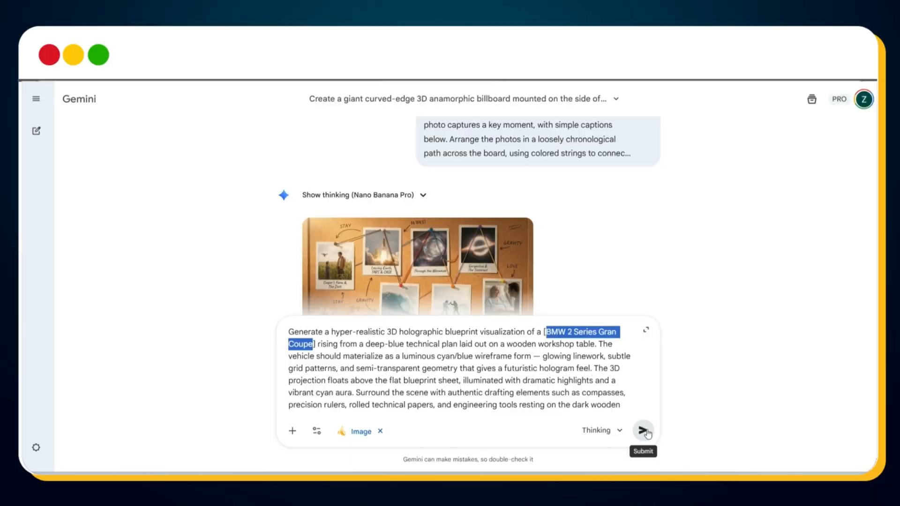
Step: Generate a hyper-realistic 3D holographic blueprint visualization of a [BMW 2 Series Gran Coupe] on a wooden workshop table, and open the result
{"action": "left_click", "coordinate": [646, 433]}
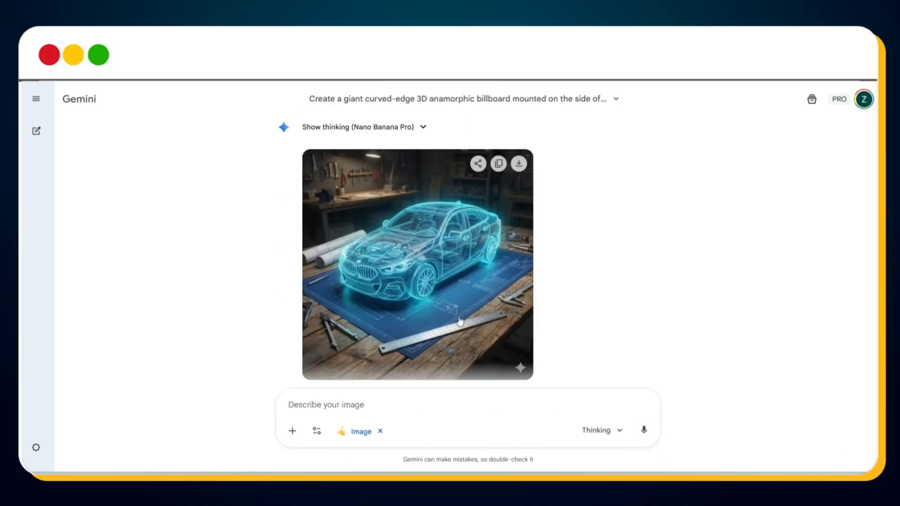
{"action": "left_click", "coordinate": [464, 324]}
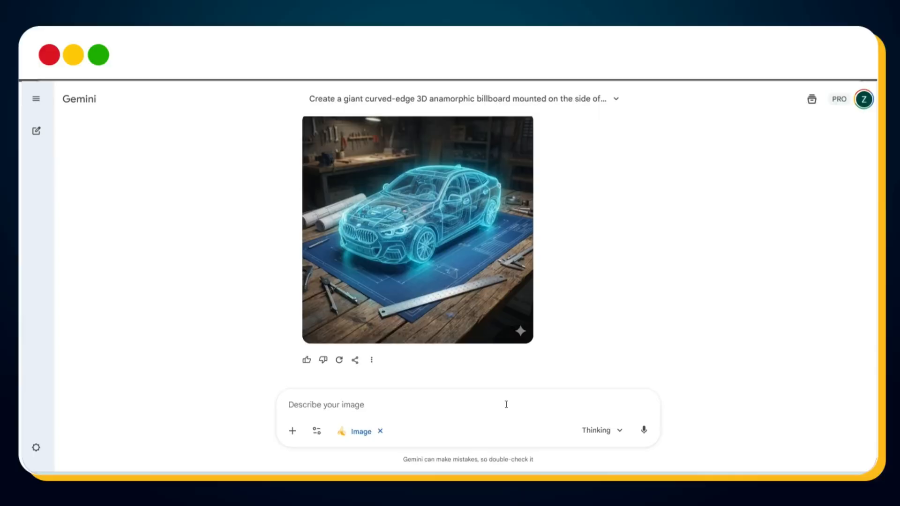
Step: Generate an expressive 1080×1080 ballpoint-pen illustration of [Albert Einstein] on classic checkered notebook paper, and open the result
{"action": "type", "text": "Create an expressive ballpoint-pen illustration of [Famous Personality] on classic checkered notebook paper (1080×1080). The artwork should showcase rich pen texture — visible linework, fine cross-hatching, and natural stroke variation. Portray [Albert Einstein] with slightly stylized, exaggerated proportions: large emotive eyes, distinctive facial traits, and a playful caricature feel that still looks artistically crafted. Keep the background as clean checkered notebook paper without any text, markings, or logos to preserve an authentic hand-drawn sketch aesthetic."}
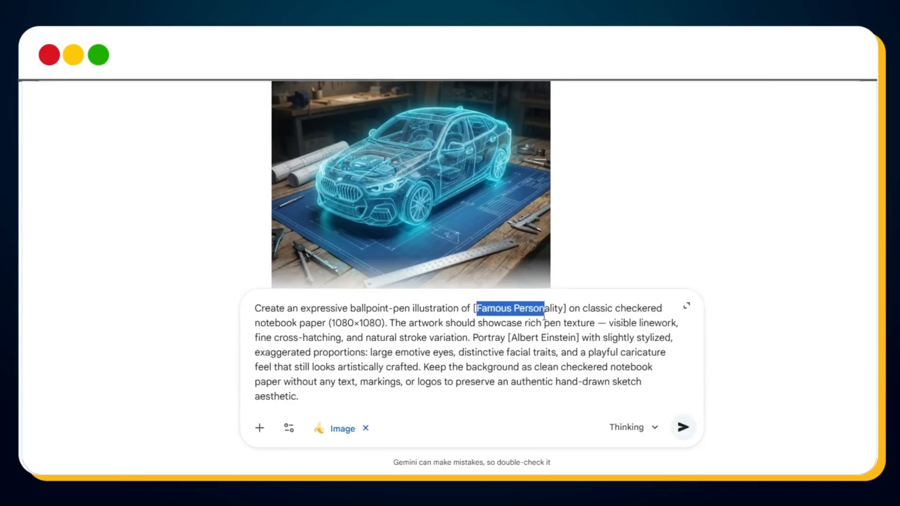
{"action": "key", "text": "Return"}
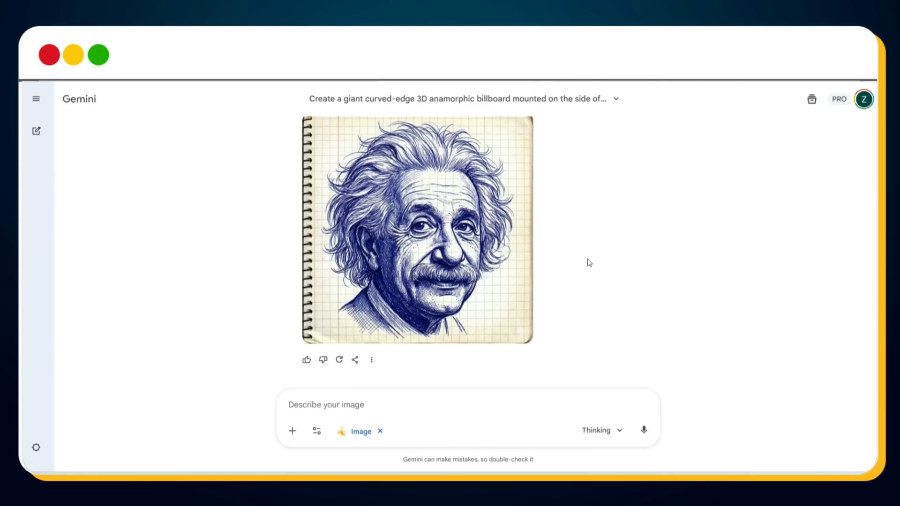
{"action": "left_click", "coordinate": [501, 273]}
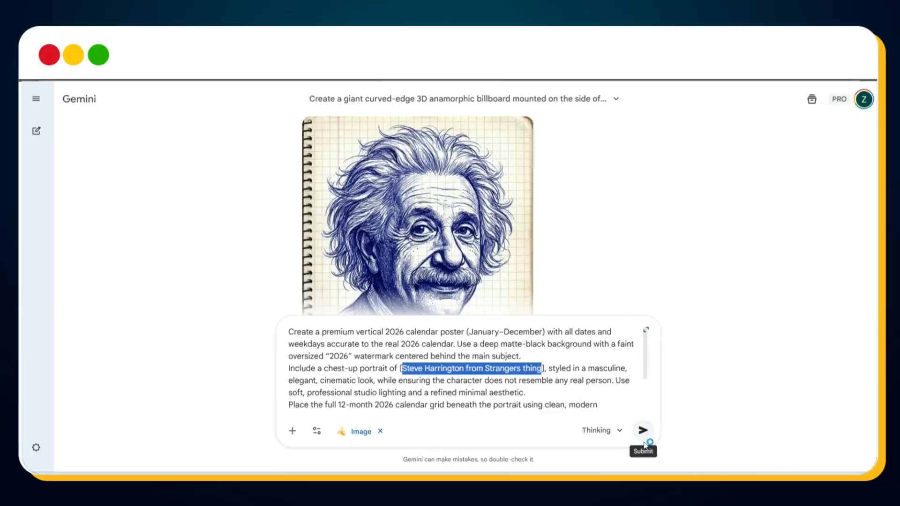
Step: Generate a premium vertical 2026 calendar poster featuring [Steve Harrington from Strangers thing], and another version using the uploaded portrait of the woman
{"action": "left_click", "coordinate": [644, 442]}
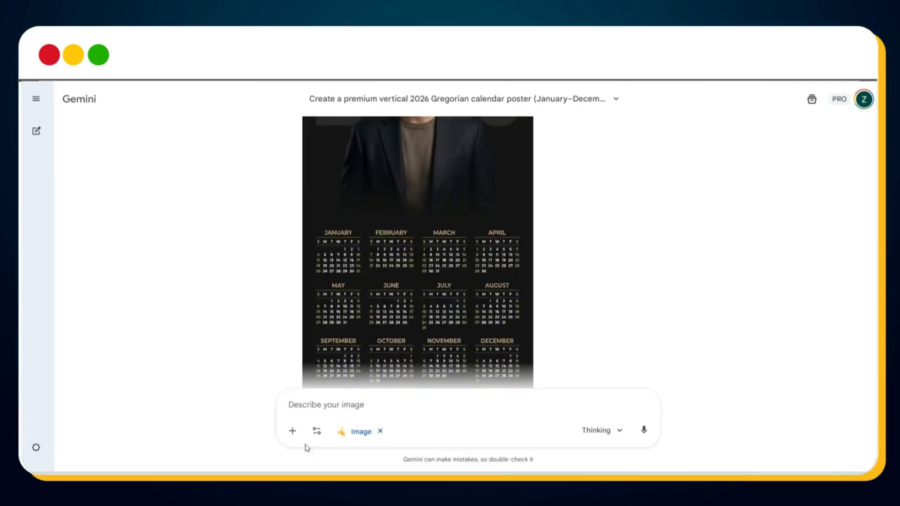
{"action": "left_click", "coordinate": [292, 430]}
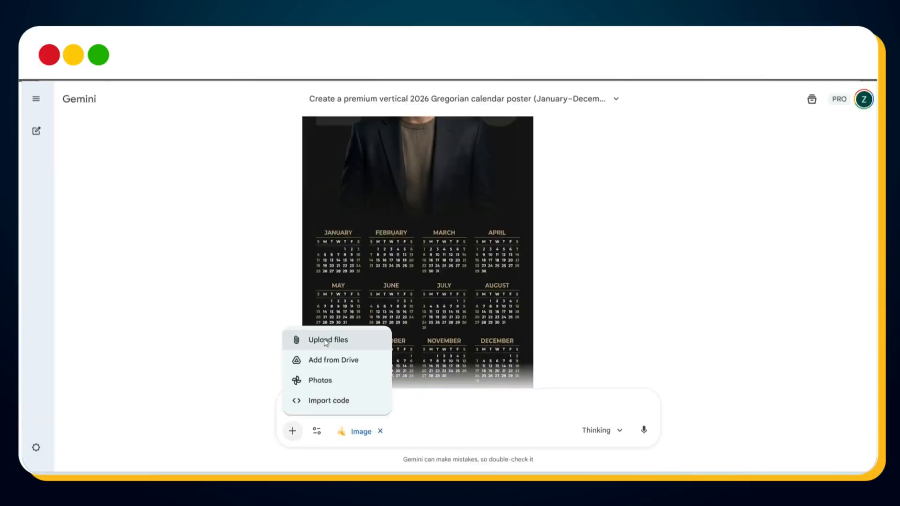
{"action": "left_click", "coordinate": [322, 340]}
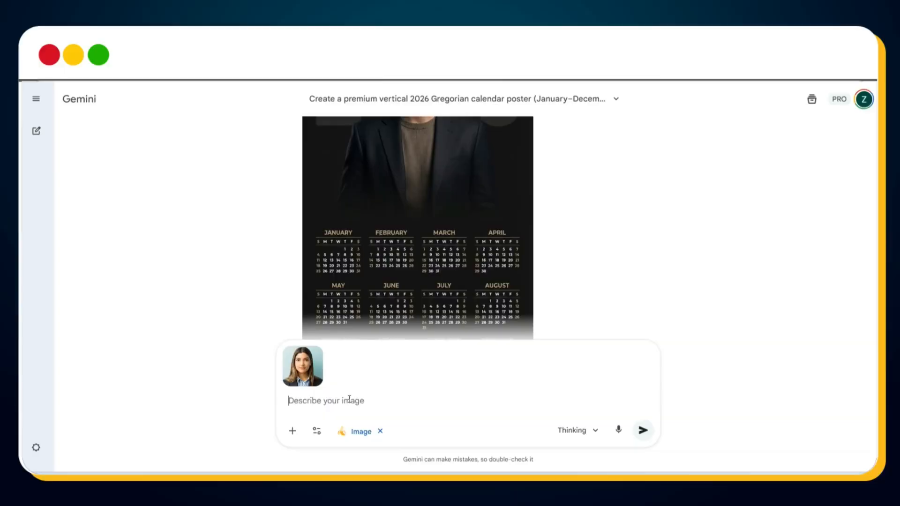
{"action": "key", "text": "ctrl+v"}
{"action": "left_click", "coordinate": [643, 431]}
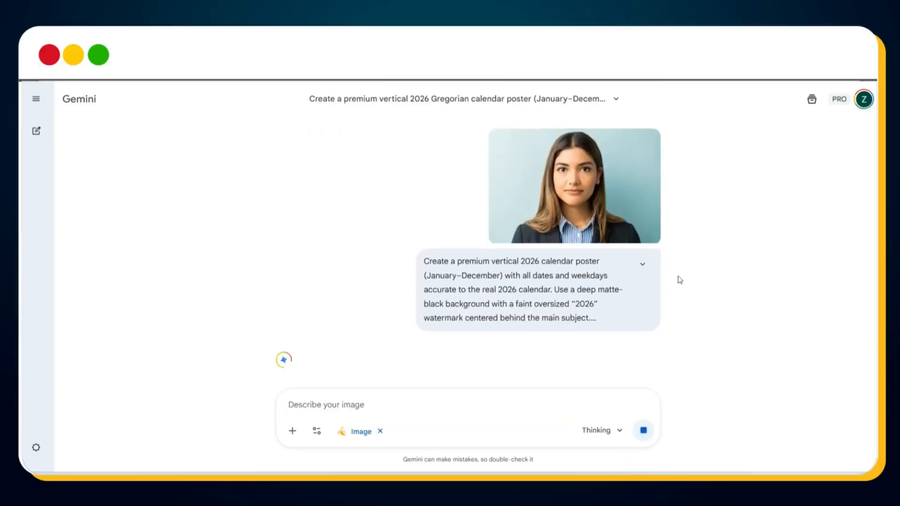
{"action": "mouse_move", "coordinate": [497, 256]}
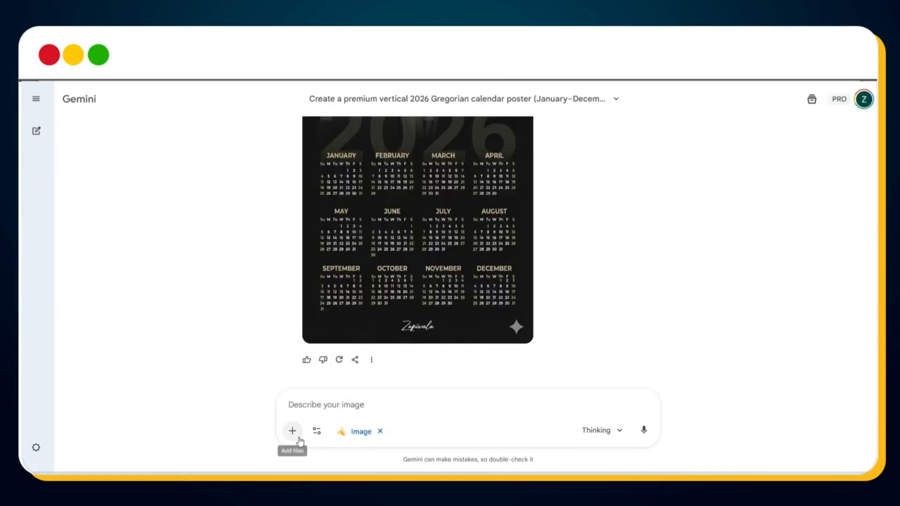
Step: Upload the woman's portrait, generate an editorial image with miniature clones and the signature Zapiwala, and open the result
{"action": "left_click", "coordinate": [292, 431]}
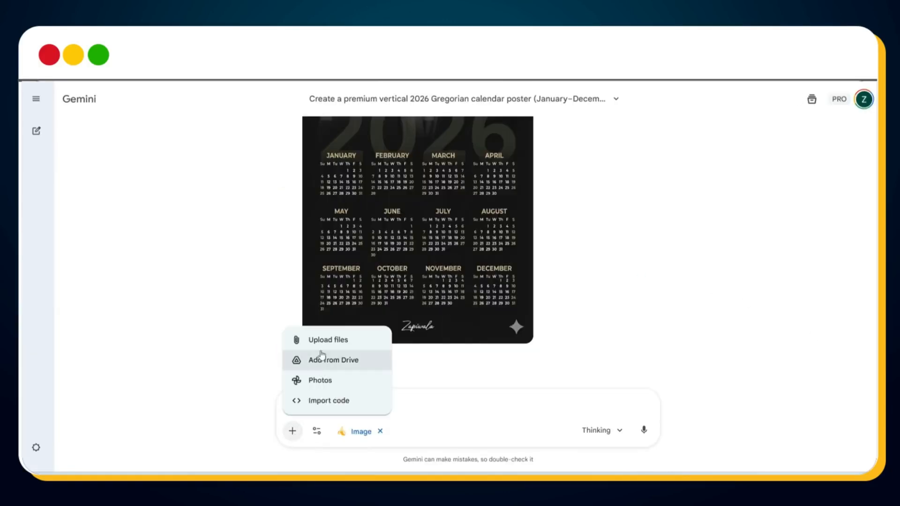
{"action": "left_click", "coordinate": [327, 341]}
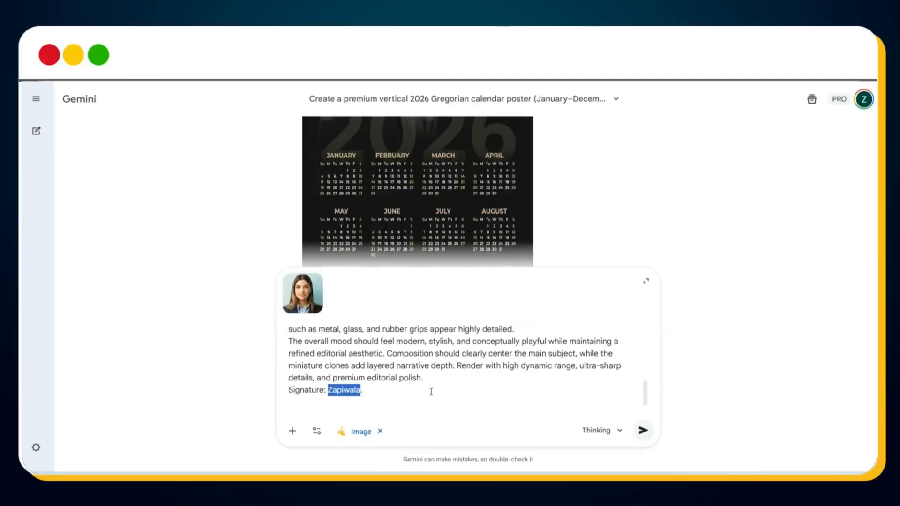
{"action": "left_click", "coordinate": [641, 431]}
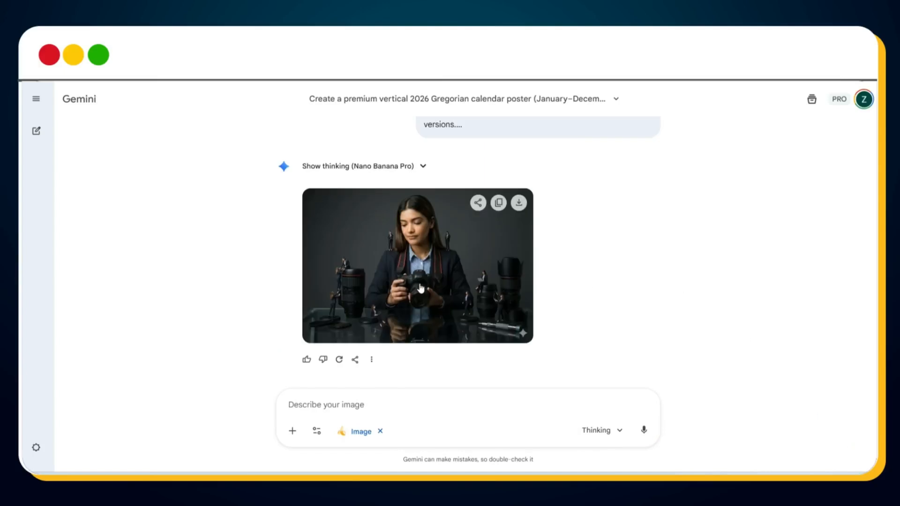
{"action": "left_click", "coordinate": [421, 288]}
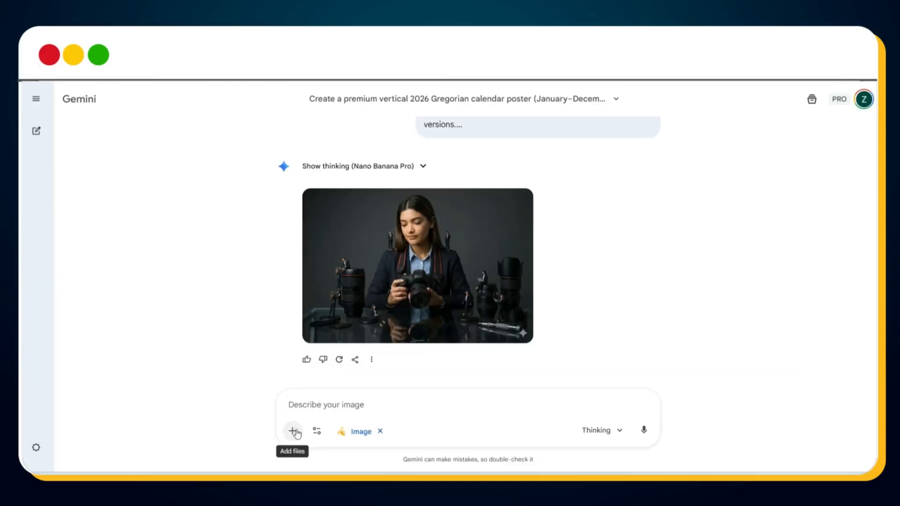
Step: Upload own_image and generate a hyper-realistic sticker set of the woman with poses matched to short emotional words, and open the result
{"action": "left_click", "coordinate": [293, 431]}
{"action": "left_click", "coordinate": [324, 339]}
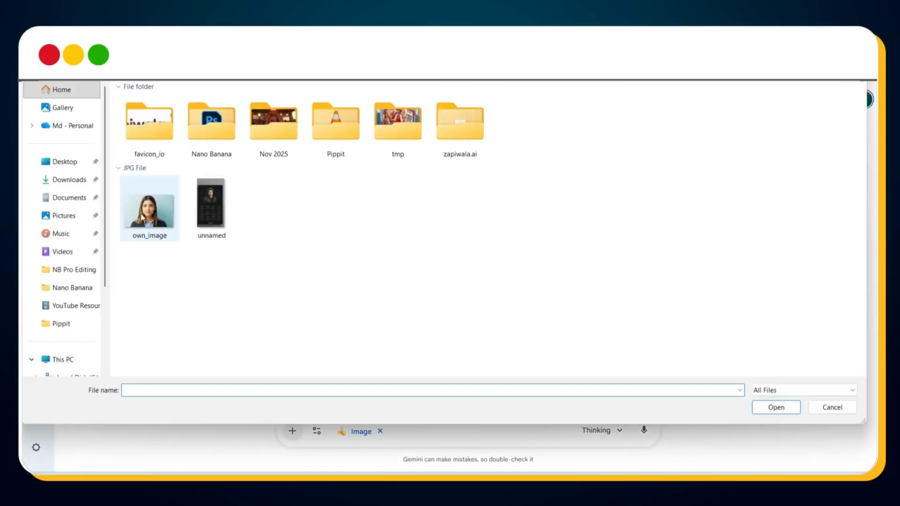
{"action": "double_click", "coordinate": [142, 217]}
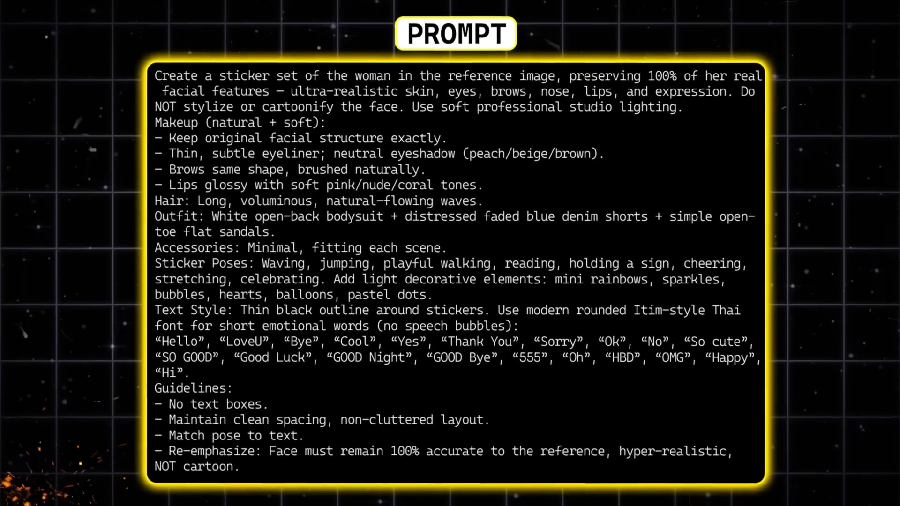
{"action": "key", "text": "ctrl+v"}
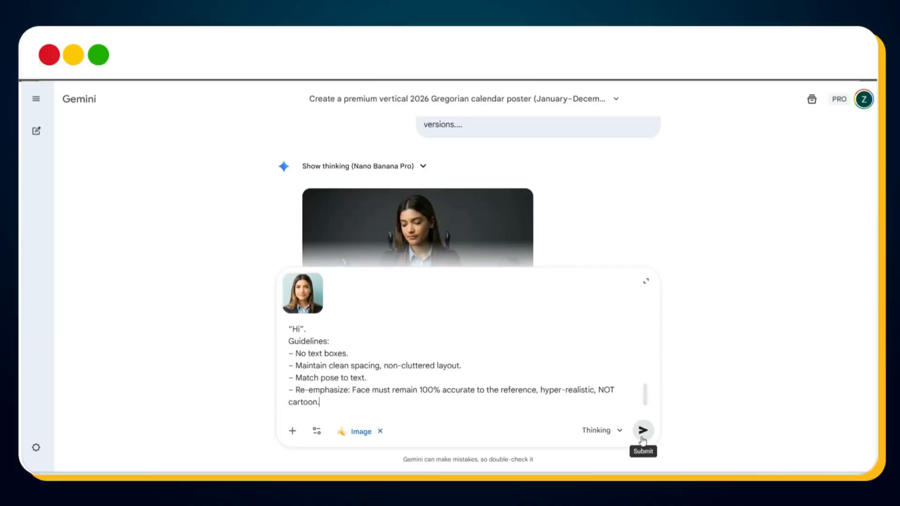
{"action": "left_click", "coordinate": [643, 431]}
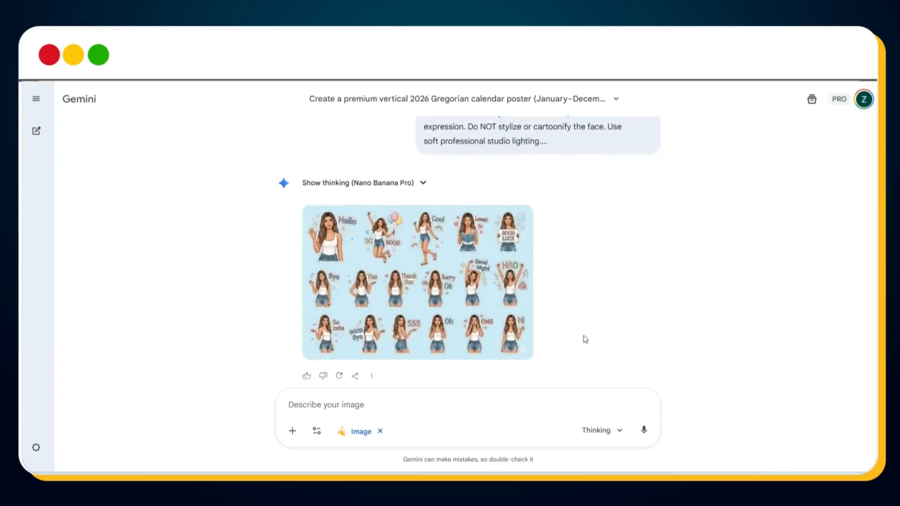
{"action": "left_click", "coordinate": [427, 295]}
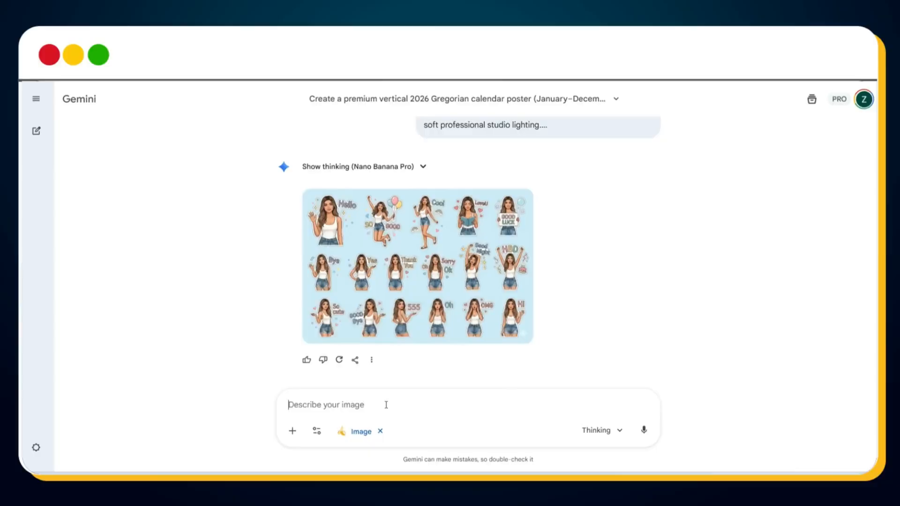
Step: Generate an ultra-photorealistic 1080×1080 hand-held miniature diorama with the city placeholders set to SYDNEY, and open the result
{"action": "type", "text": "Ultra-photorealistic 1080×1080 render of a human hand holding a rounded, beveled miniature platform featuring a vibrant 3D diorama of [CITY]. Include iconic landmarks (Opera House, Harbour Bridge, waterfront skyline) with rich, saturated colors, crisp contrasts, and glossy, premium toy-like textures. Add lively greenery and bright water reflections for extra visual pop.  Integrate a bold 3D \"[CITY]\" title on the front edge of the platform. Light the scene with bright studio lighting, warm highlights, and clean shadow depth to enhance vibrancy. Use a neutral, slightly bright gray gradient background. Maintain sharp micro-details, realistic miniature textures, and 8K clarity for a polished collectible look."}
{"action": "scroll", "coordinate": [445, 345], "scroll_direction": "up", "scroll_amount": 3}
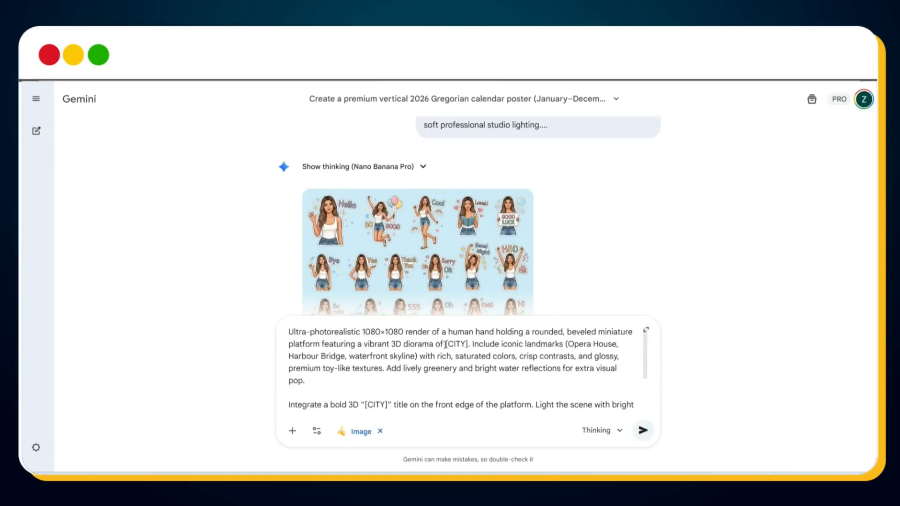
{"action": "type", "text": "YDNEY"}
{"action": "scroll", "coordinate": [464, 370], "scroll_direction": "down", "scroll_amount": 1}
{"action": "double_click", "coordinate": [379, 404]}
{"action": "type", "text": "SYDNEY"}
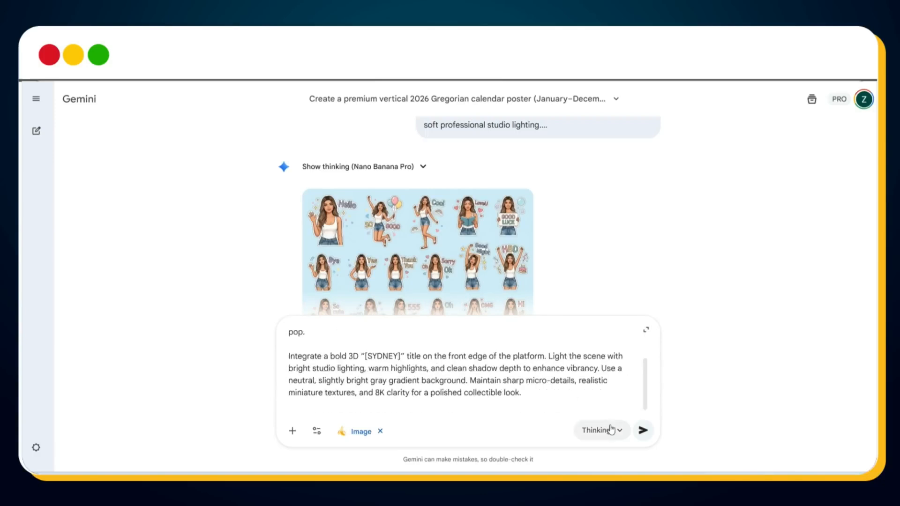
{"action": "left_click", "coordinate": [642, 430]}
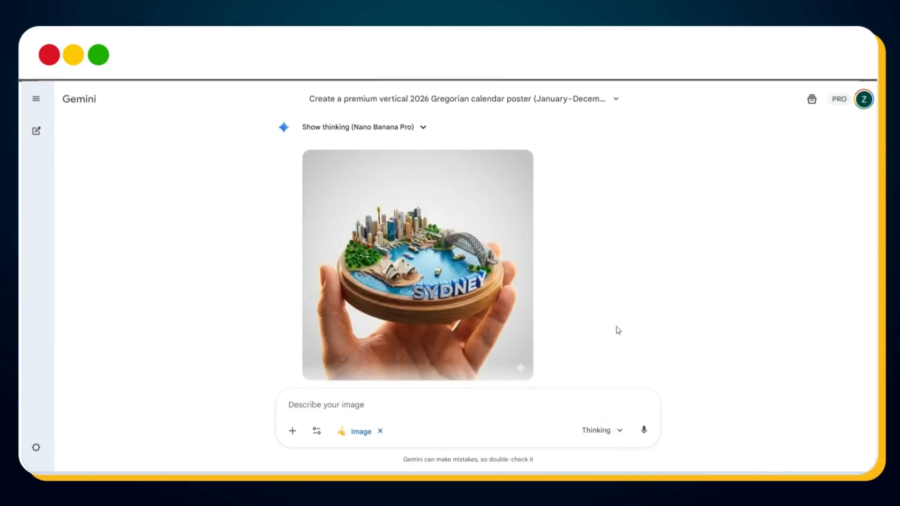
{"action": "left_click", "coordinate": [433, 317]}
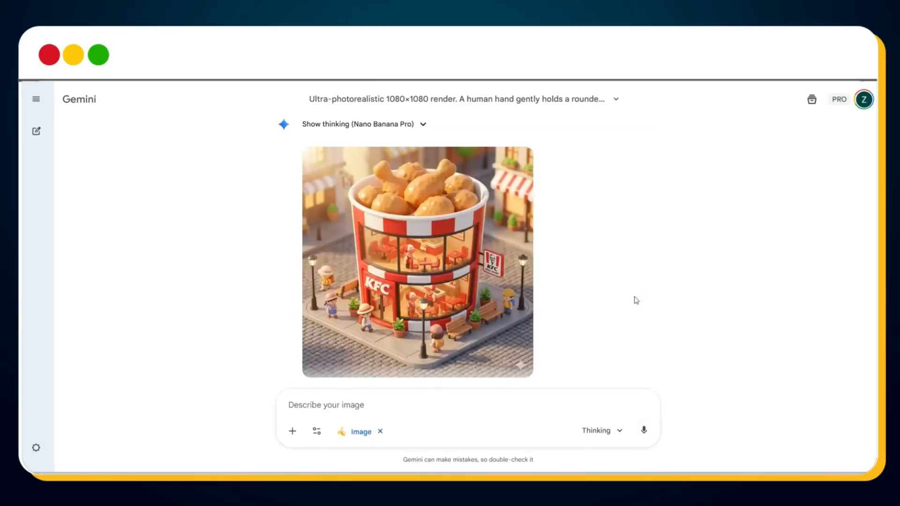
Step: Open the KFC bucket restaurant image, and generate and open a 1080x1080 photorealistic 3D amigurumi plush of [POKEMON] on a clean white background
{"action": "left_click", "coordinate": [425, 333]}
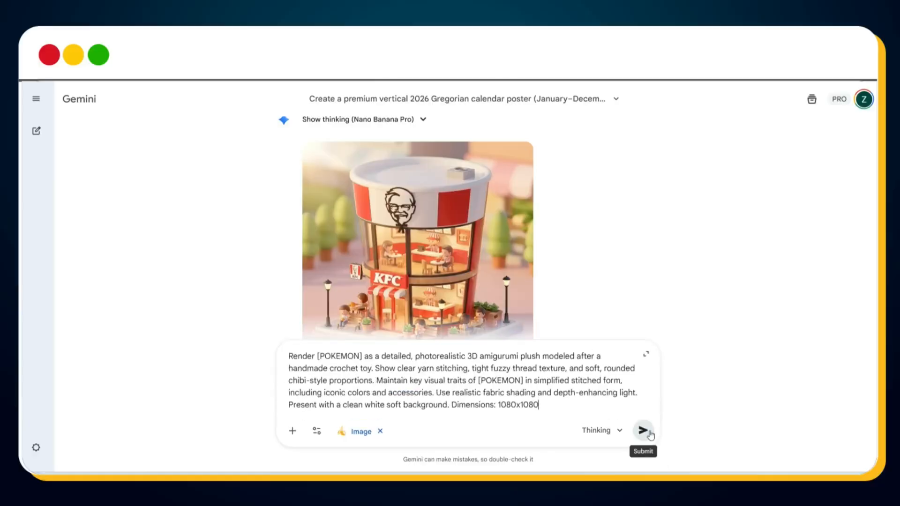
{"action": "left_click", "coordinate": [649, 434]}
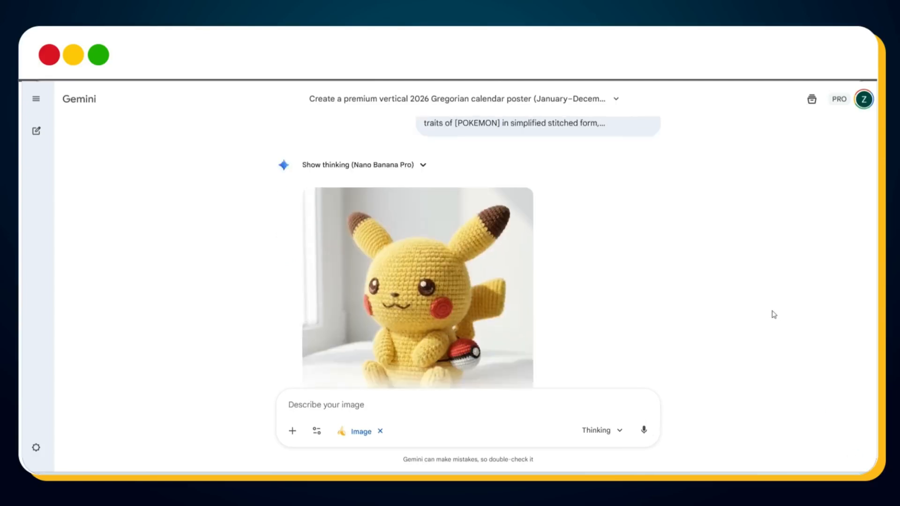
{"action": "left_click", "coordinate": [459, 286]}
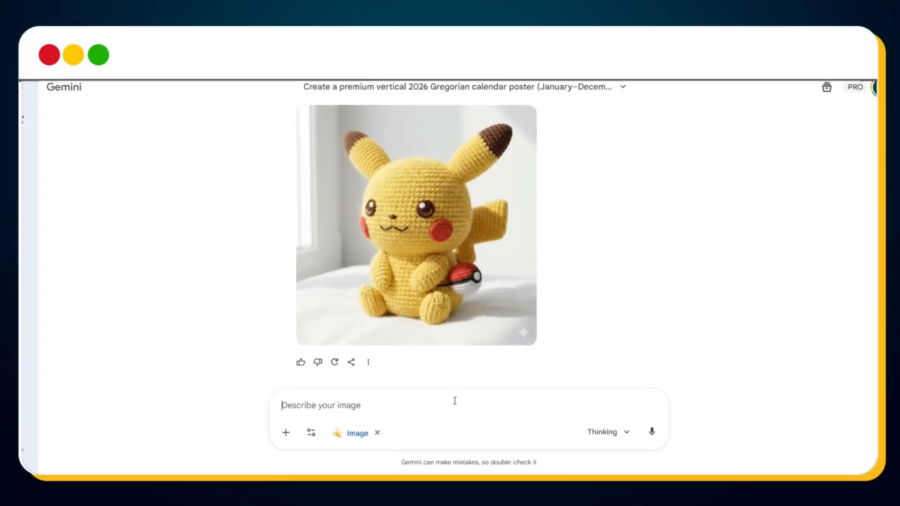
Step: Generate a 1080x1080 typographic illustration shaped like a Music Headphone for the Spotify brand, and open the result
{"action": "type", "text": "Create a typographic illustration shaped like a [OBJECT], where the text [BRAND SLOGAN] forms the shape — bold and playful lettering style that fills the entire silhouette — letters adapt fluidly to the curves and contours of the [OBJECT] — [COLOR DESCRIPTION] with [BACKGROUND COLOR] background that enhances the focus on the main shape — include [BRAND] logo positioned below the [OBJECT] — vector-style, clean, high resolution, 1080x1080 pixels, square format"}
{"action": "type", "text": "Music Headphone"}
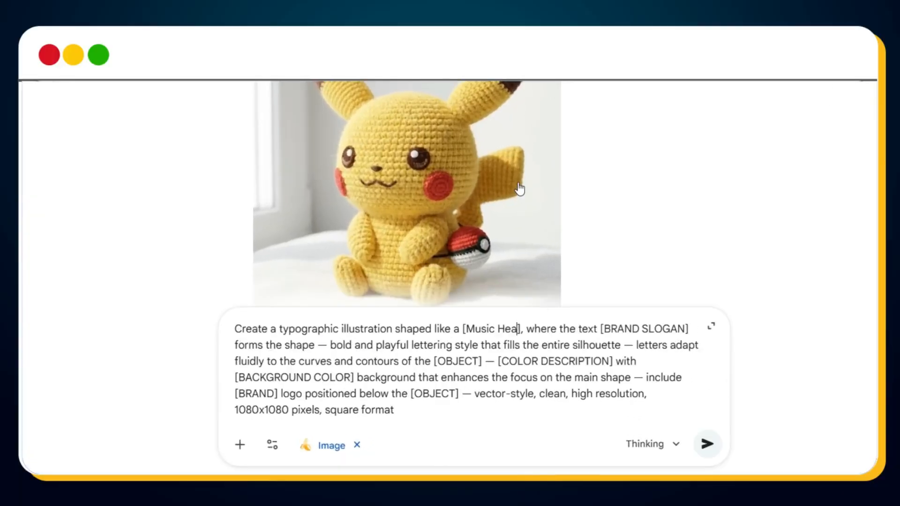
{"action": "left_click_drag", "start_coordinate": [649, 328], "coordinate": [280, 345]}
{"action": "type", "text": "Spotify"}
{"action": "double_click", "coordinate": [457, 362]}
{"action": "type", "text": "Music"}
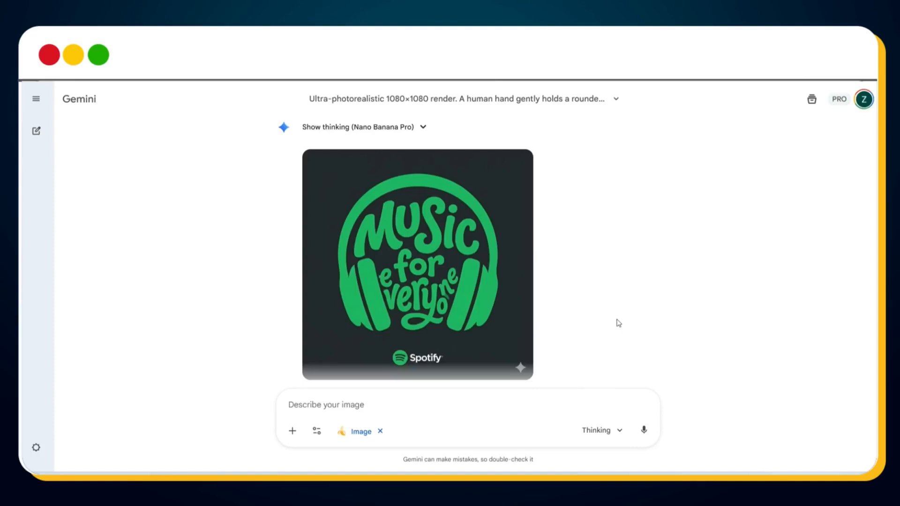
{"action": "left_click", "coordinate": [478, 281]}
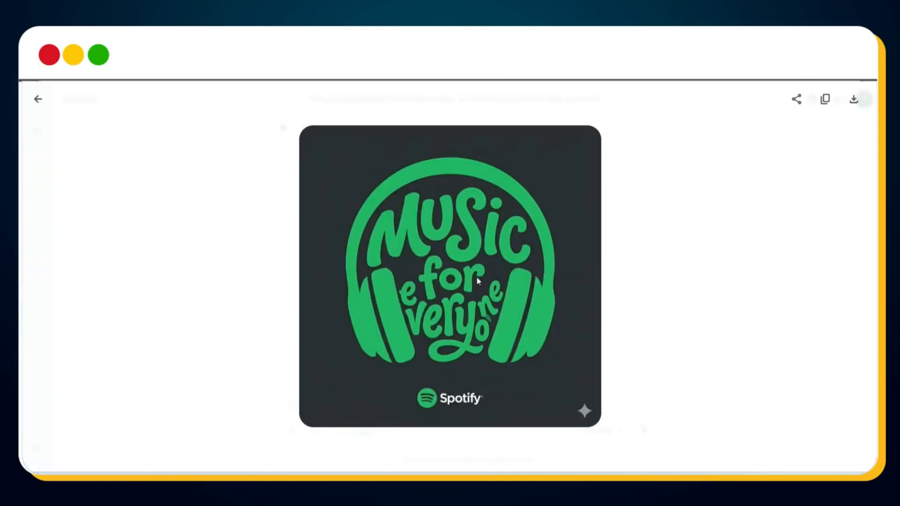